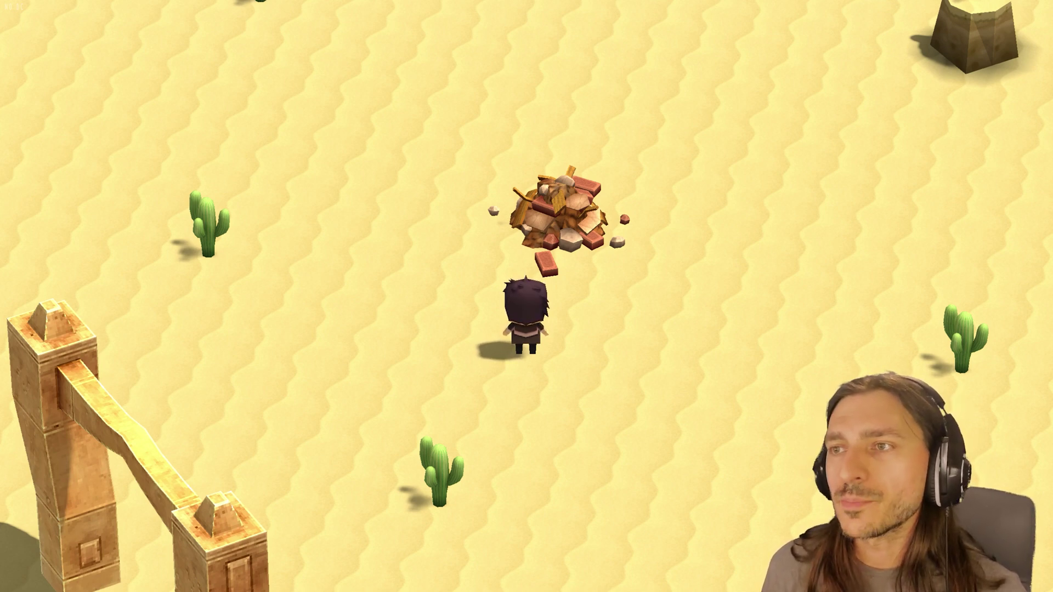
Step: Playtest the desert map by walking the character around and rotating the camera
{"action": "key", "text": "w"}
{"action": "key", "text": "s"}
{"action": "key", "text": "w"}
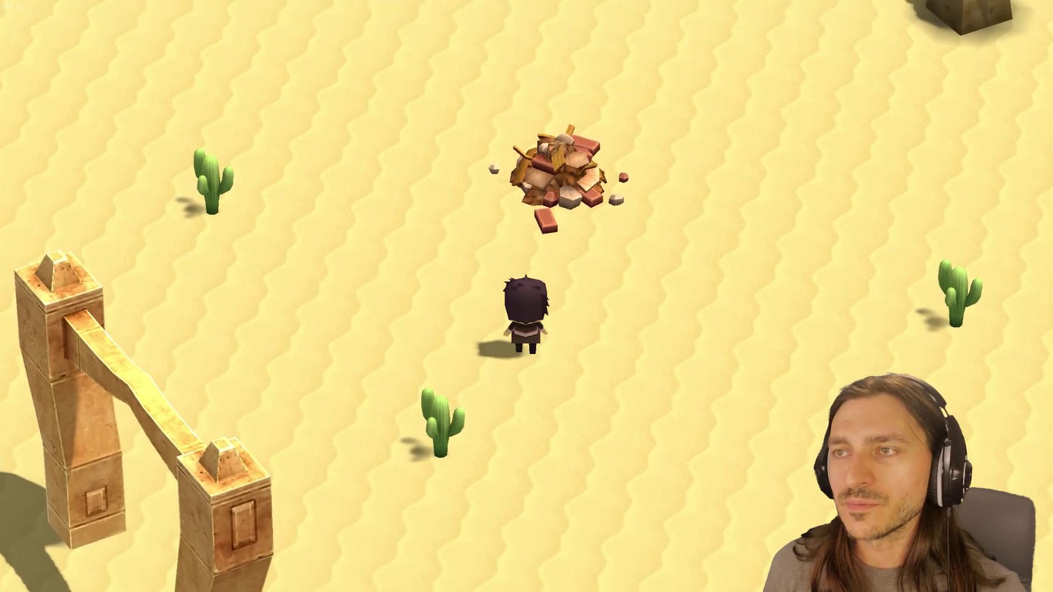
{"action": "key", "text": "e"}
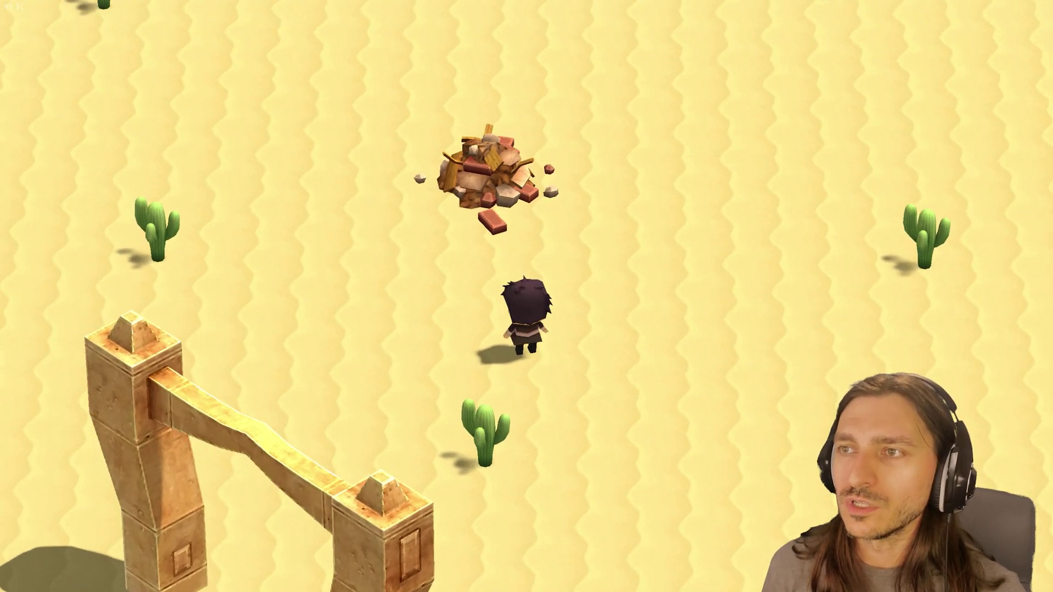
{"action": "key", "text": "q"}
{"action": "key", "text": "w"}
{"action": "key", "text": "e"}
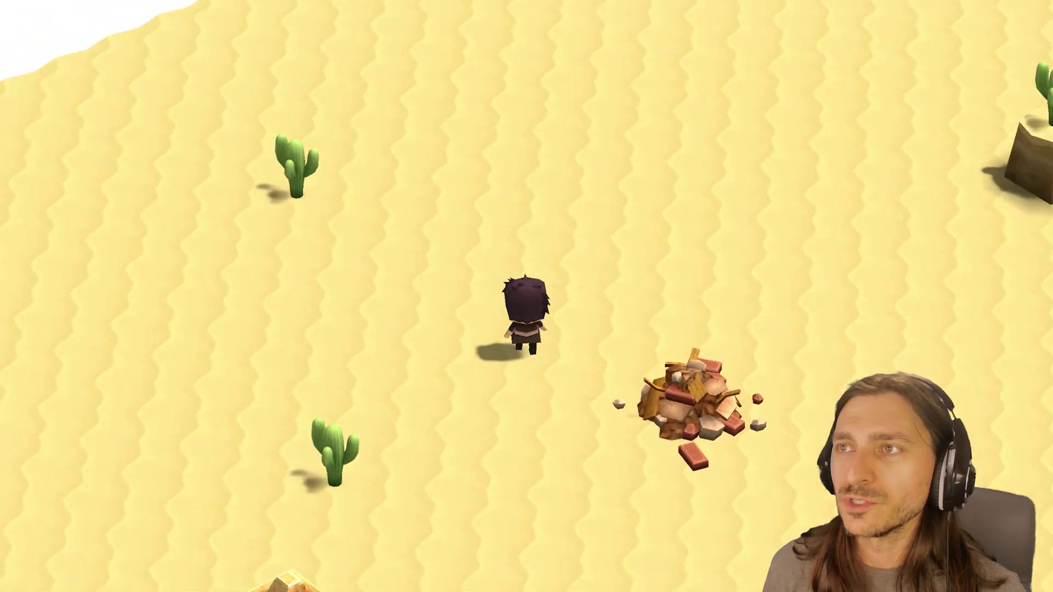
{"action": "key", "text": "e"}
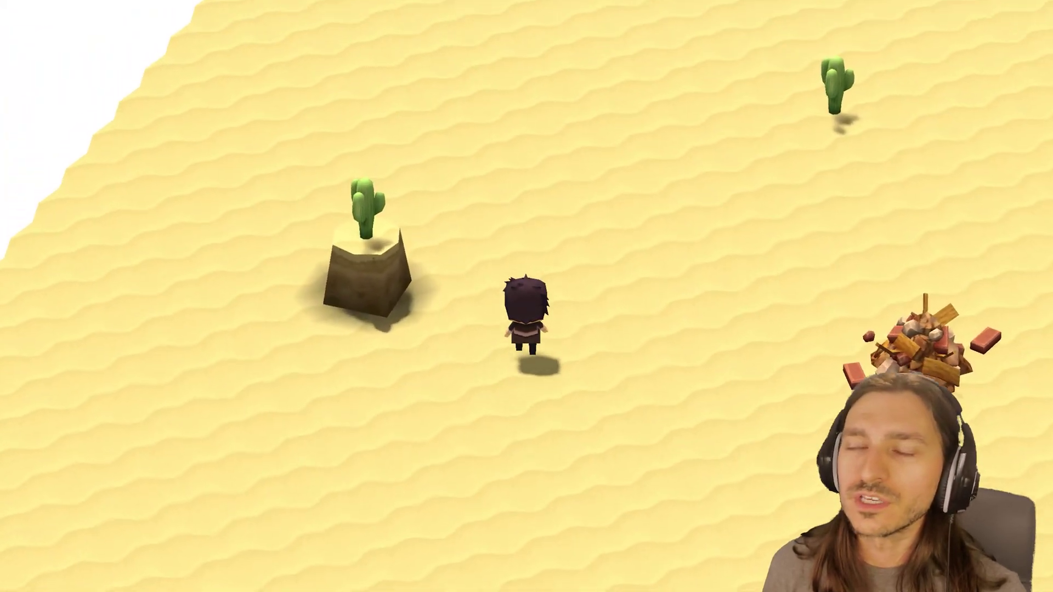
{"action": "key", "text": "e"}
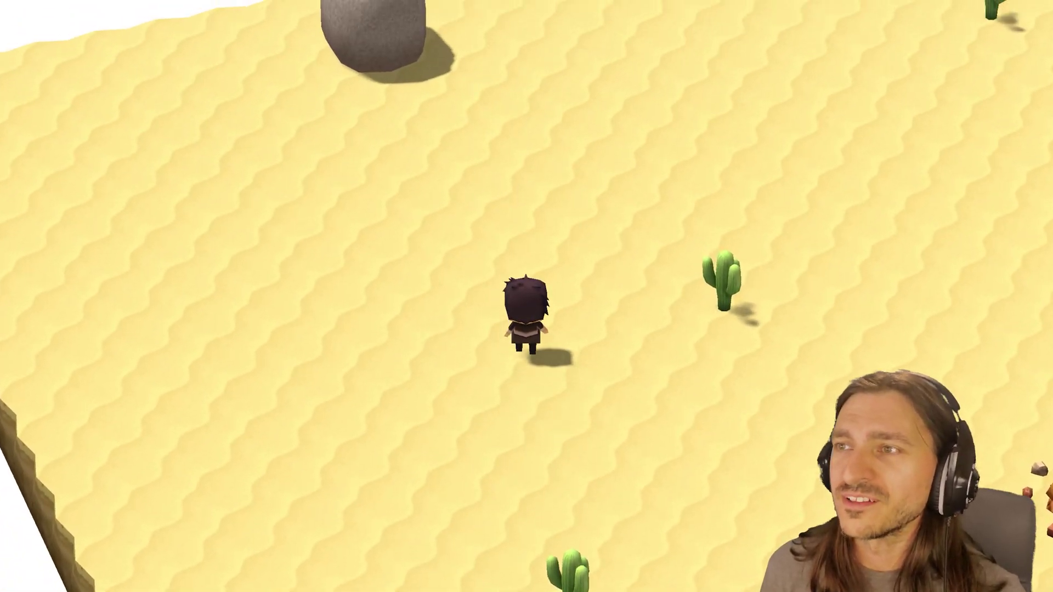
{"action": "key", "text": "e"}
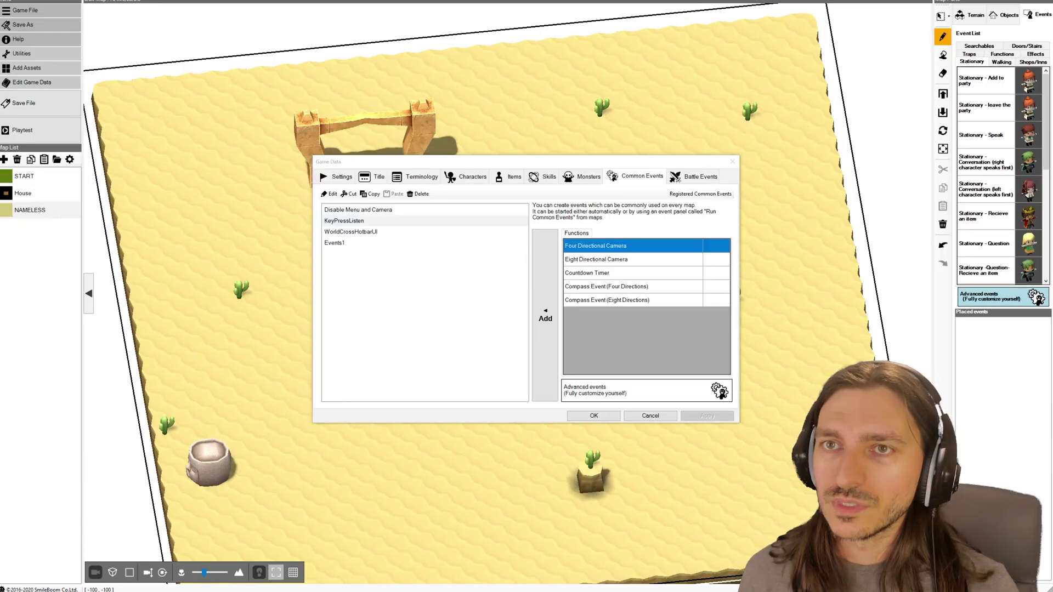
Step: Open the KeyPressListen common event and expand its first variable operation, which handles the Up key
{"action": "double_click", "coordinate": [354, 221]}
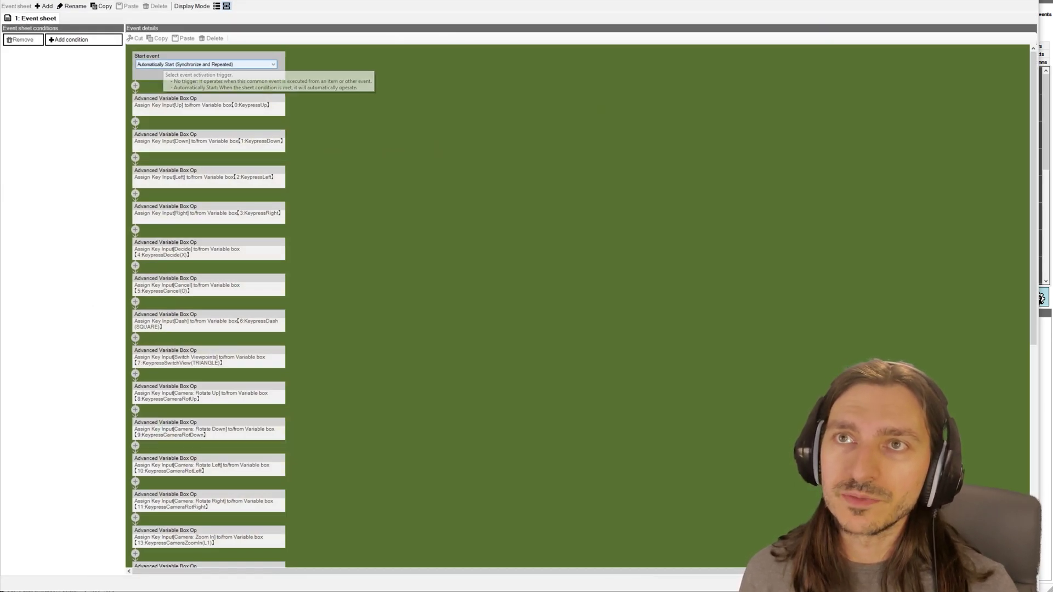
{"action": "left_click", "coordinate": [164, 64]}
{"action": "left_click", "coordinate": [189, 114]}
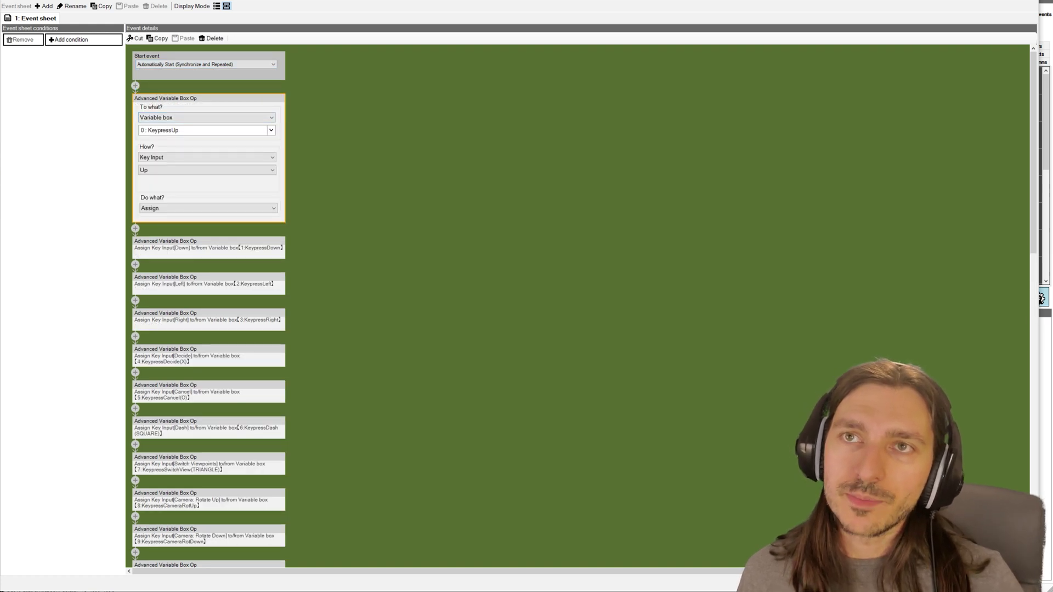
Step: Examine the keypress variables and key input setting of the Up operation, leaving KeypressUp as its target variable
{"action": "left_click", "coordinate": [271, 131]}
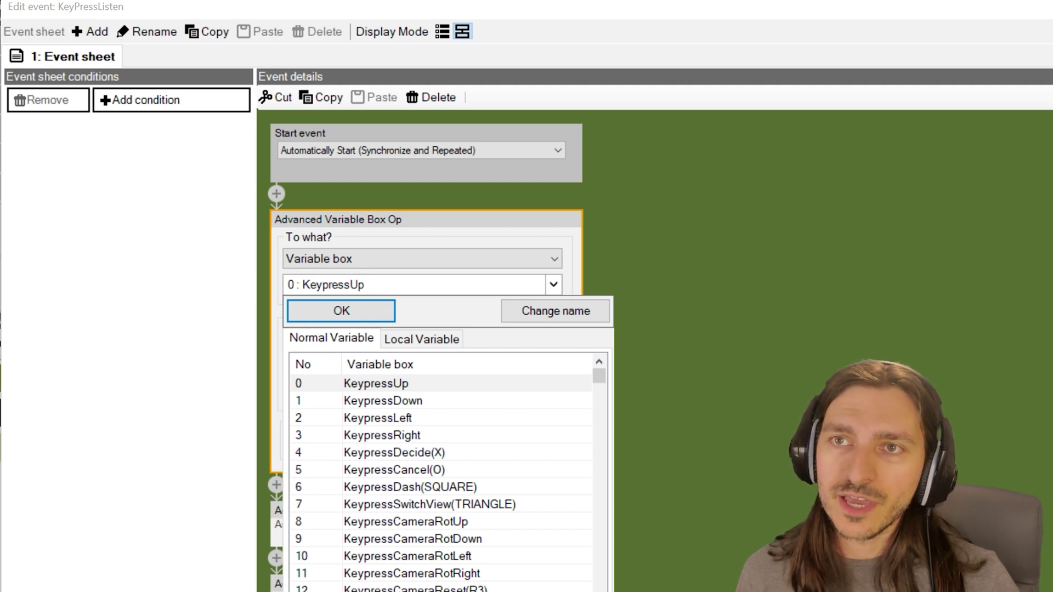
{"action": "left_click", "coordinate": [382, 435]}
{"action": "left_click", "coordinate": [393, 453]}
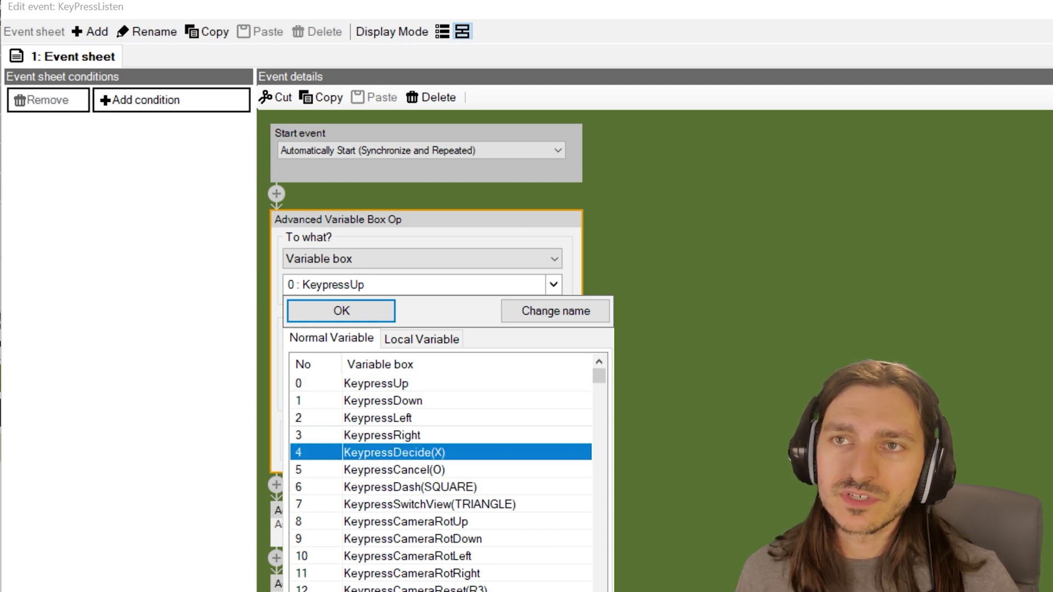
{"action": "left_click", "coordinate": [406, 522]}
{"action": "left_click", "coordinate": [394, 453]}
{"action": "left_click", "coordinate": [394, 470]}
{"action": "left_click", "coordinate": [408, 556]}
{"action": "left_click", "coordinate": [411, 574]}
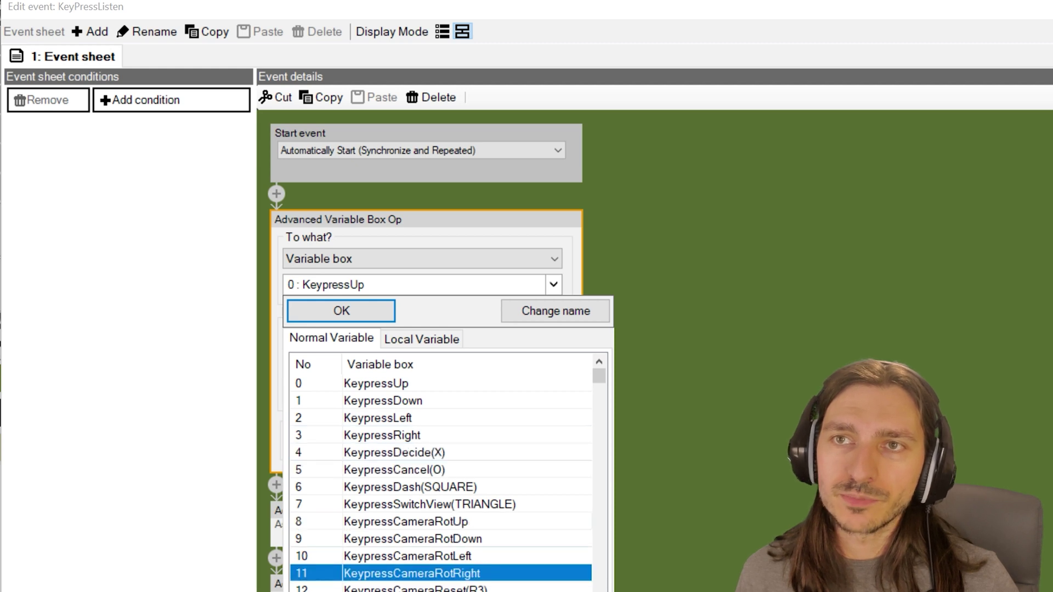
{"action": "key", "text": "Escape"}
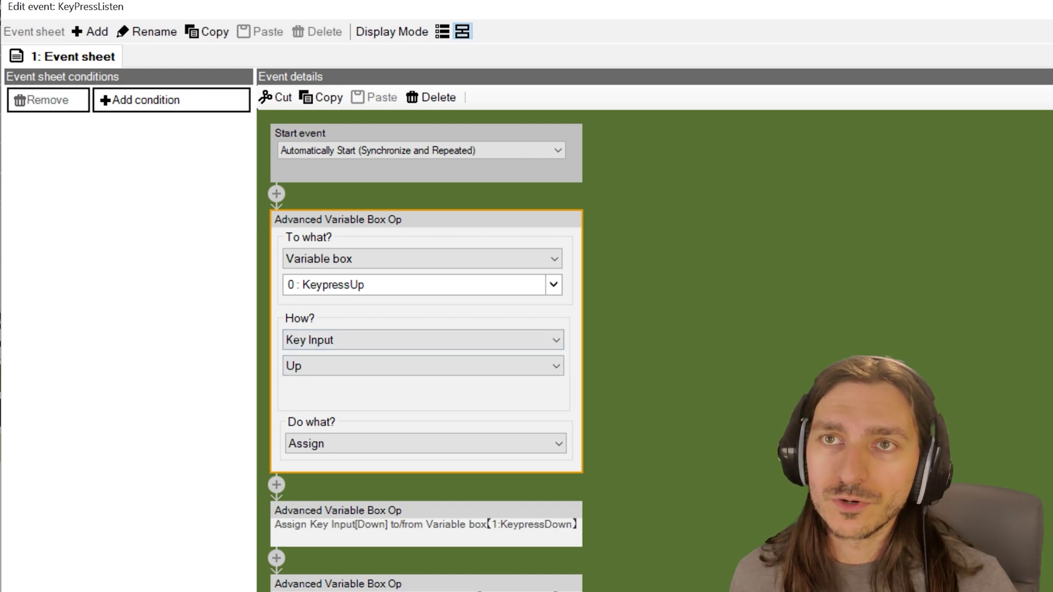
{"action": "left_click", "coordinate": [423, 340]}
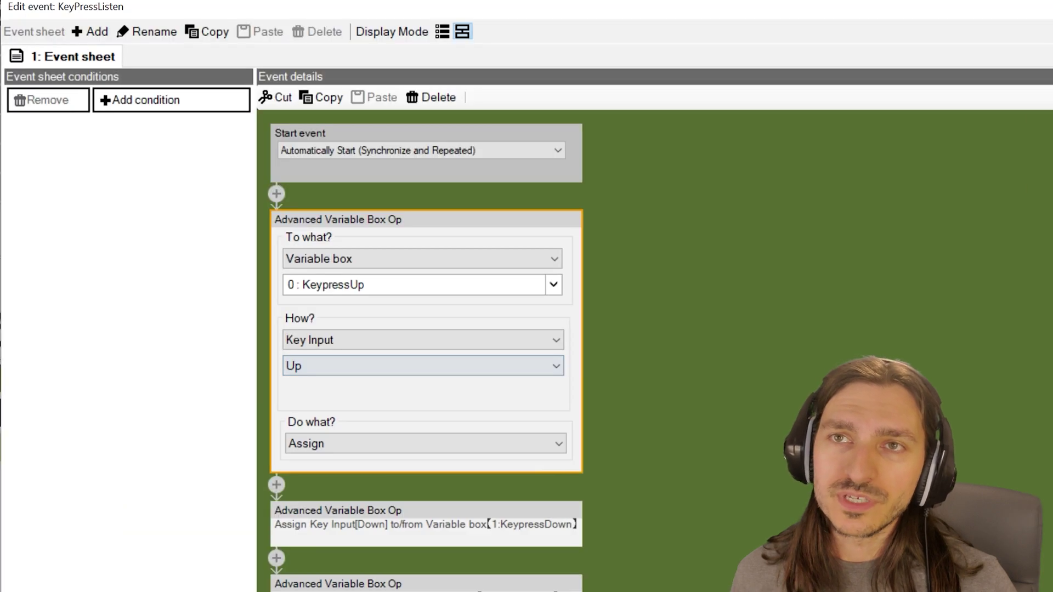
{"action": "left_click", "coordinate": [373, 285]}
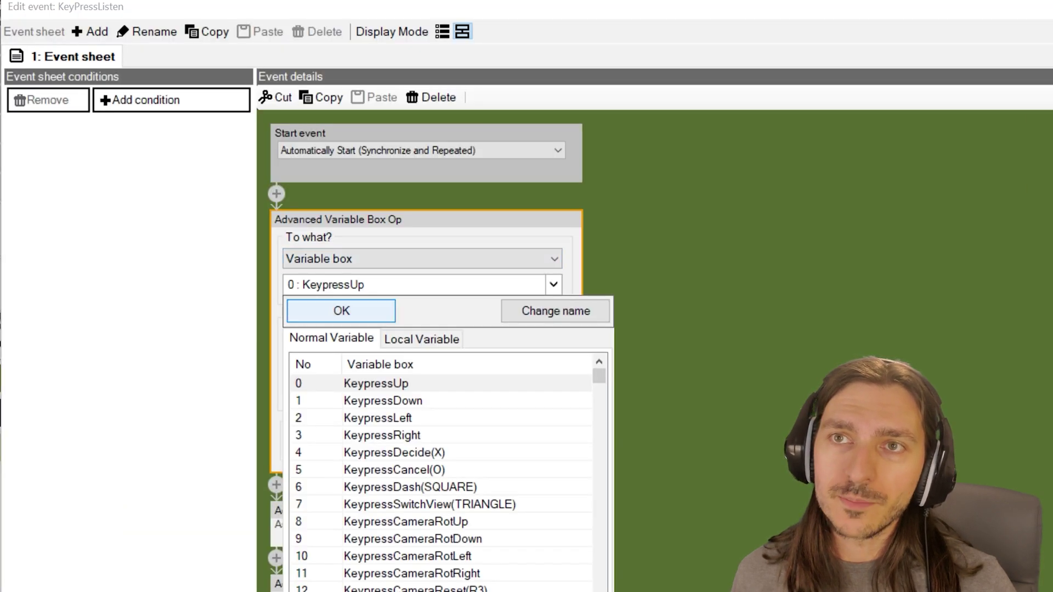
{"action": "double_click", "coordinate": [373, 383]}
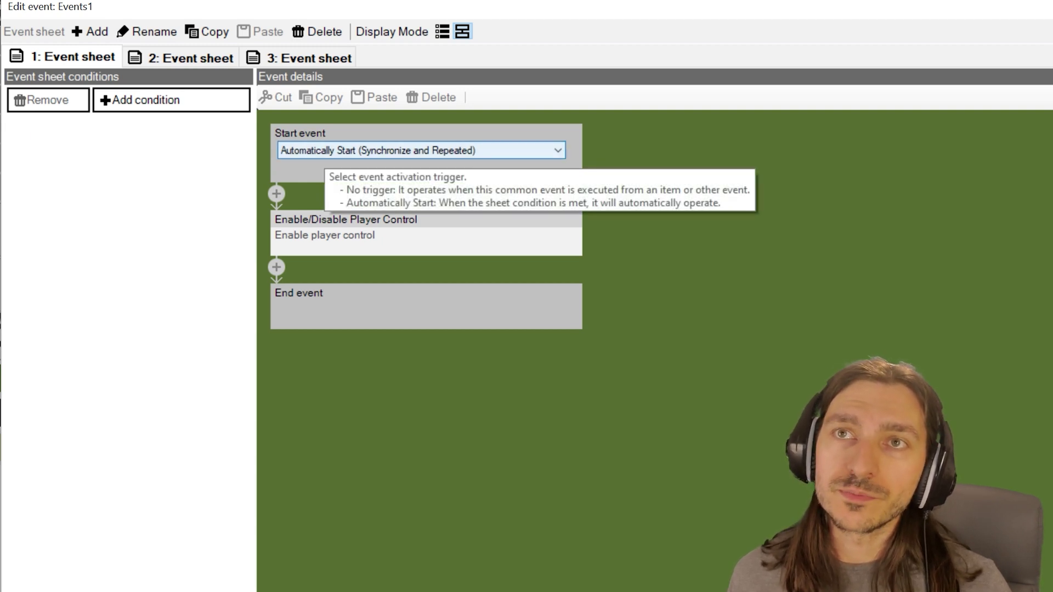
Step: Examine the three event sheets of the Events1 common event, comparing their keypress conditions and player control settings
{"action": "left_click", "coordinate": [439, 239]}
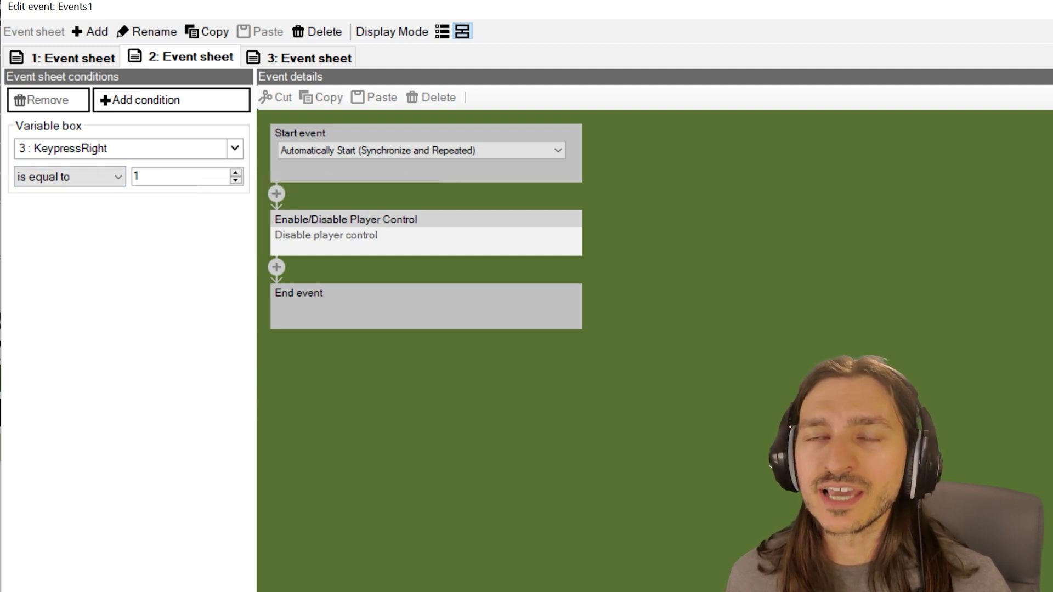
{"action": "left_click", "coordinate": [450, 240]}
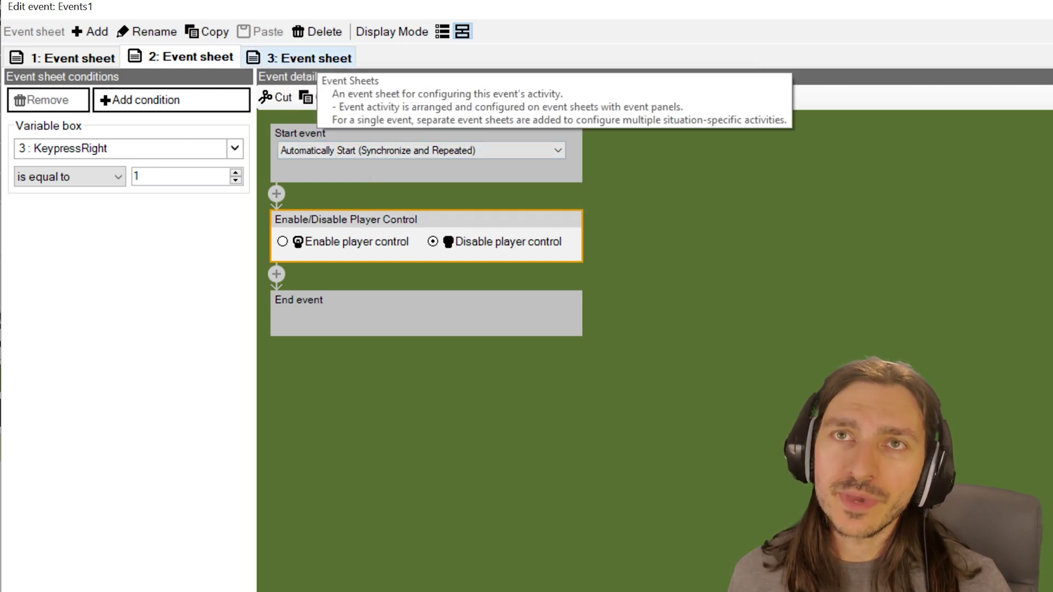
{"action": "left_click", "coordinate": [308, 58]}
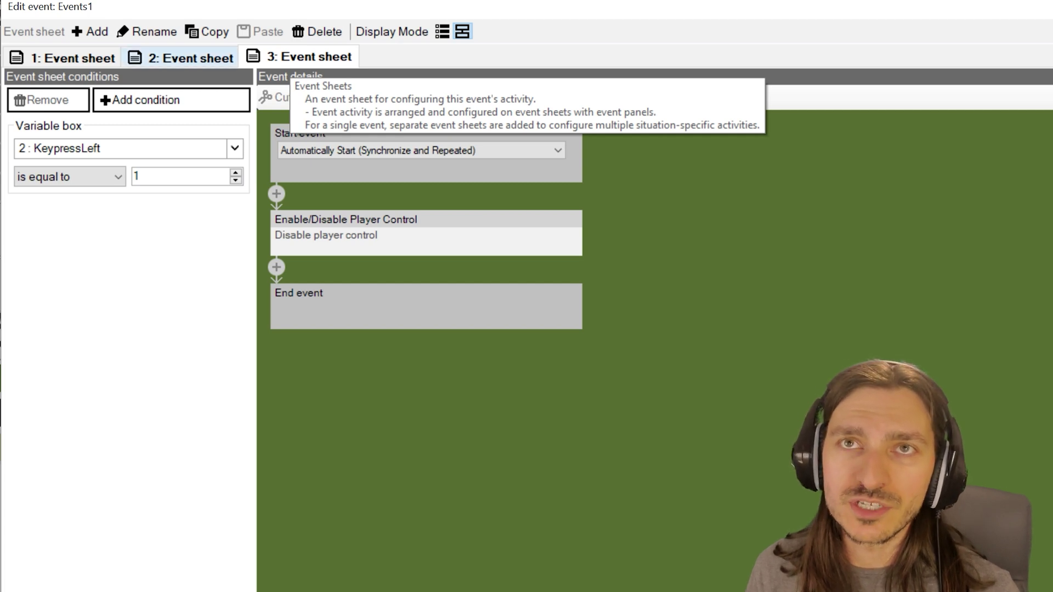
{"action": "left_click", "coordinate": [190, 57]}
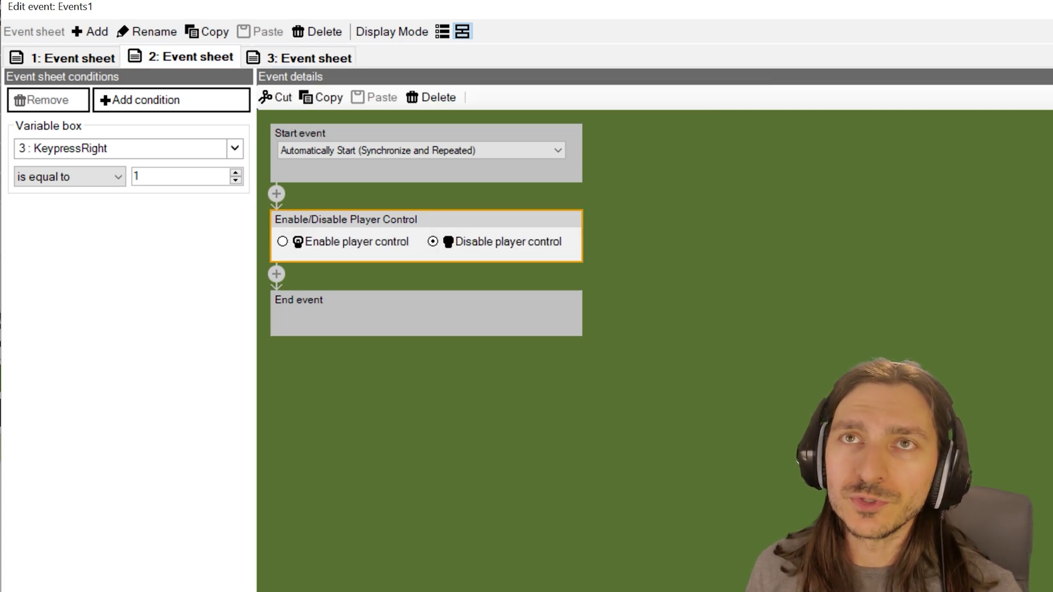
{"action": "left_click", "coordinate": [73, 57]}
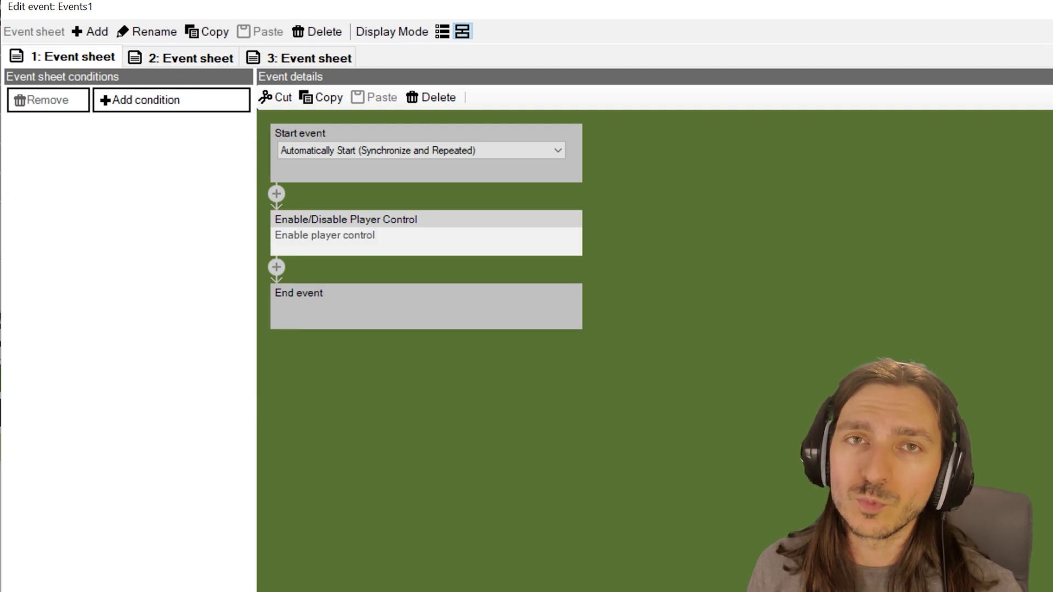
{"action": "left_click", "coordinate": [309, 57]}
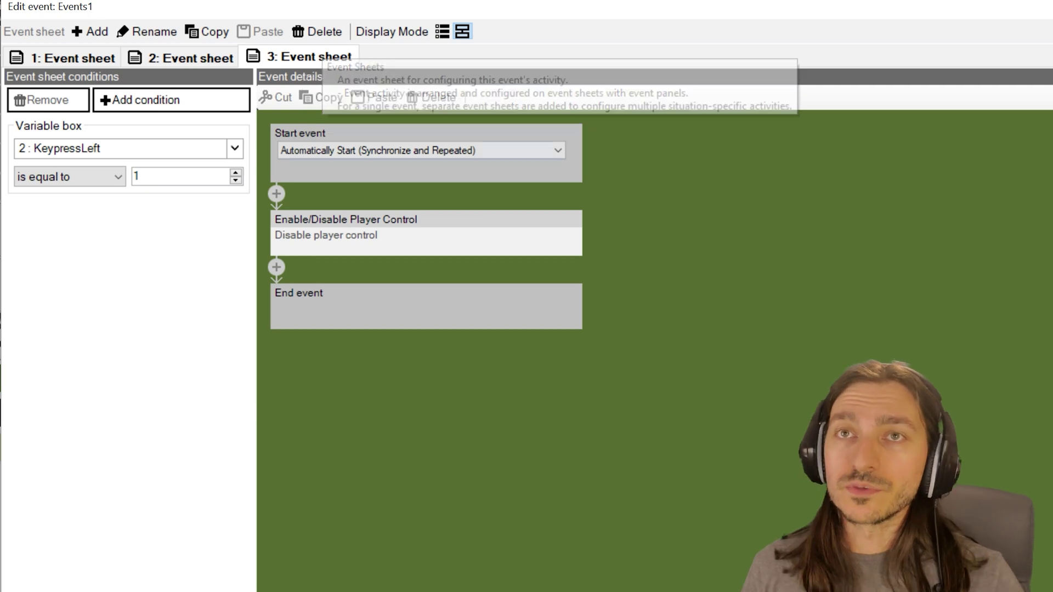
{"action": "left_click", "coordinate": [181, 57]}
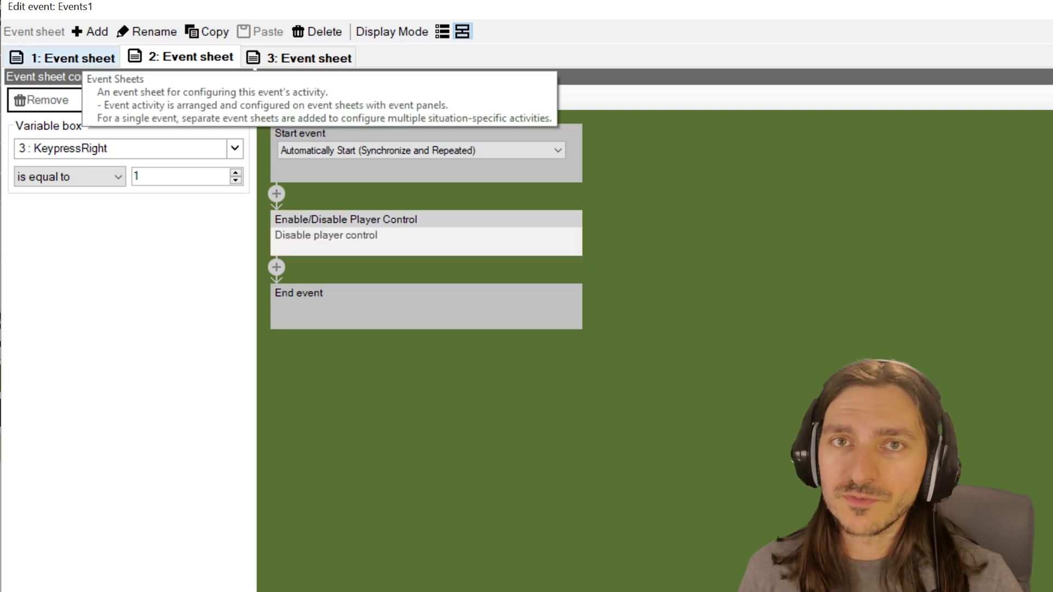
{"action": "left_click", "coordinate": [73, 57]}
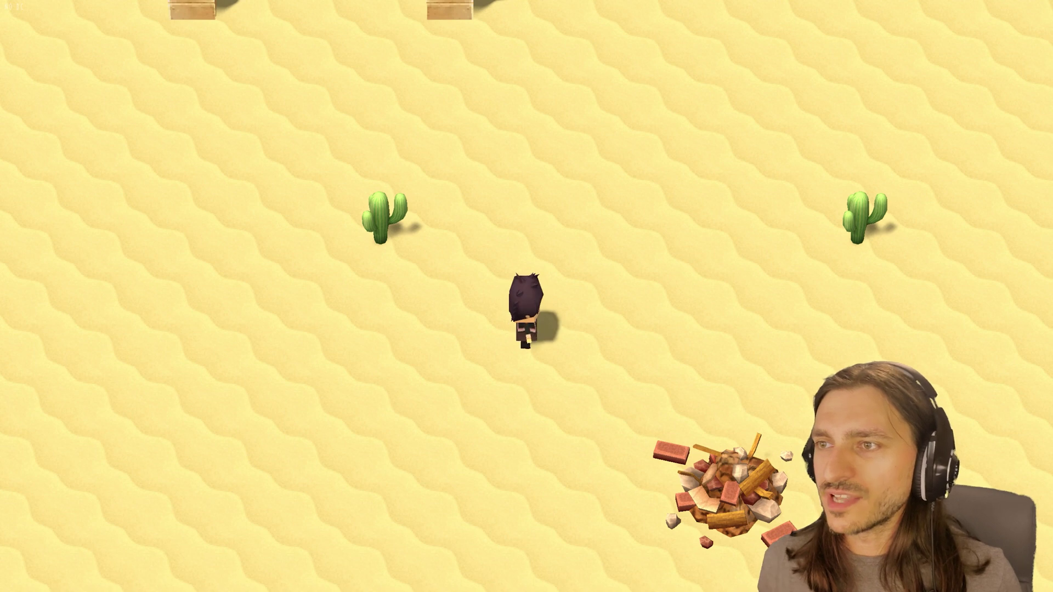
Step: Playtest the desert map again, walking forward and backward while turning to check the character's movement
{"action": "key", "text": "Right"}
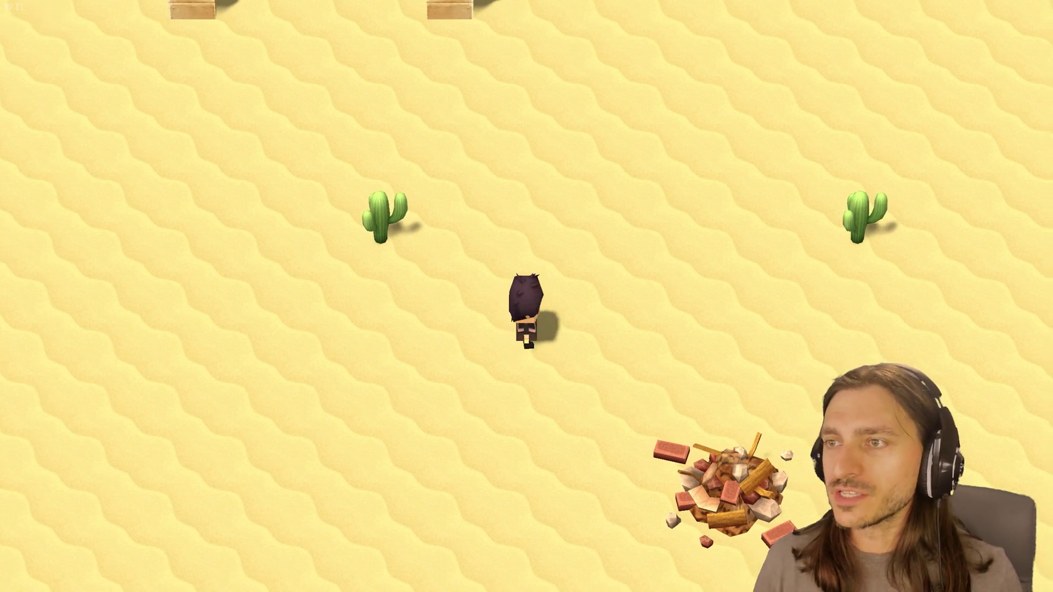
{"action": "key", "text": "Up"}
{"action": "key", "text": "Up"}
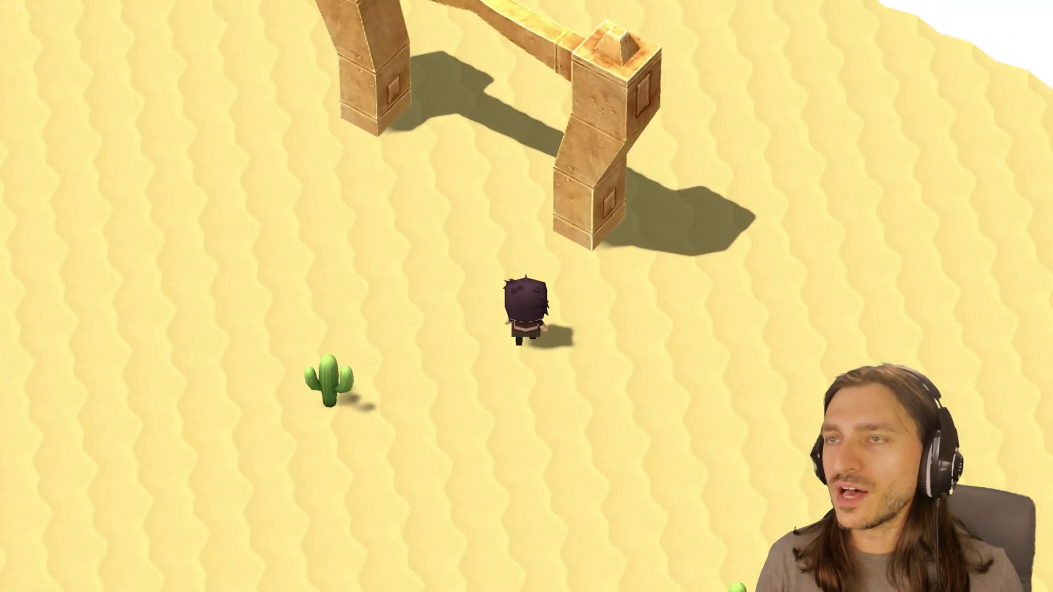
{"action": "key", "text": "Up"}
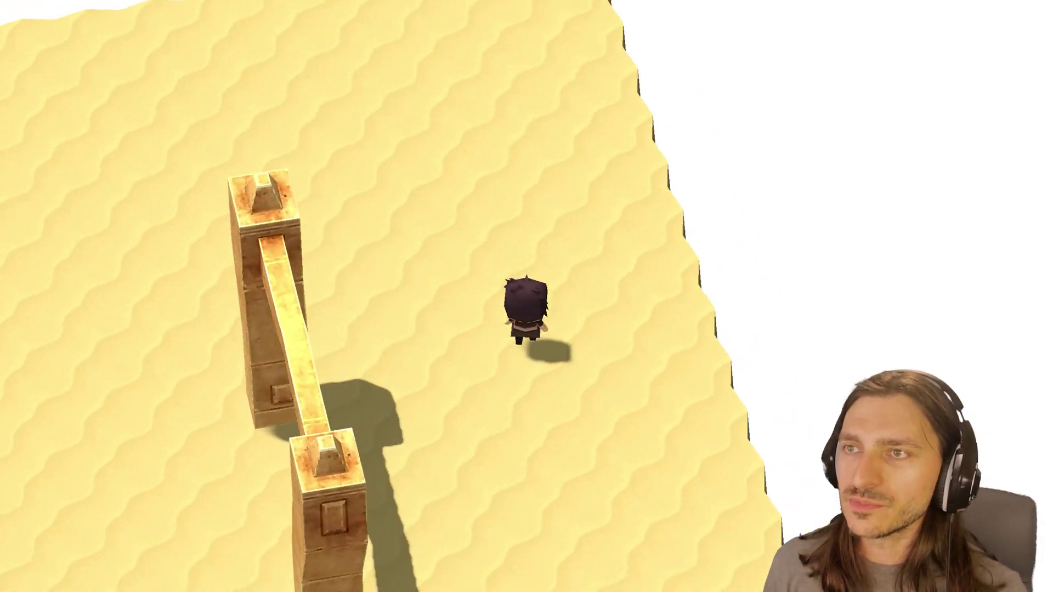
{"action": "key", "text": "Up"}
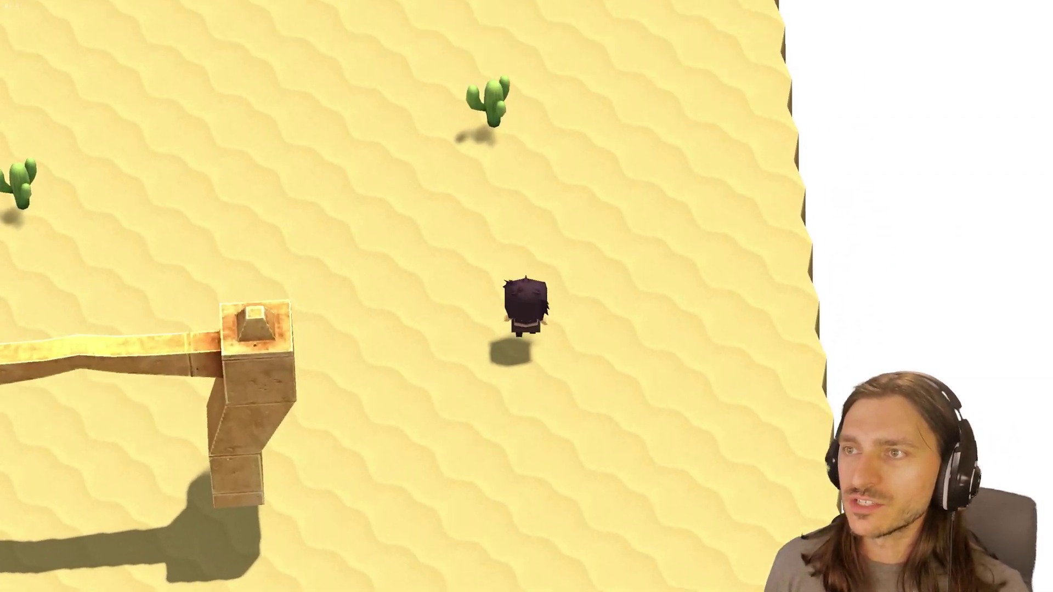
{"action": "key", "text": "Up"}
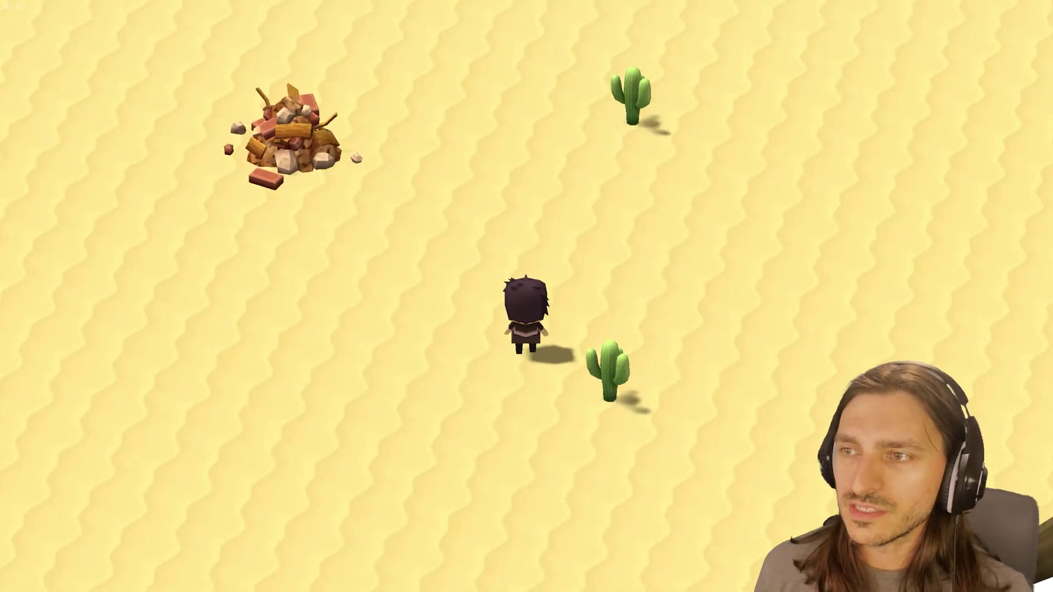
{"action": "key", "text": "Up"}
{"action": "key", "text": "Down"}
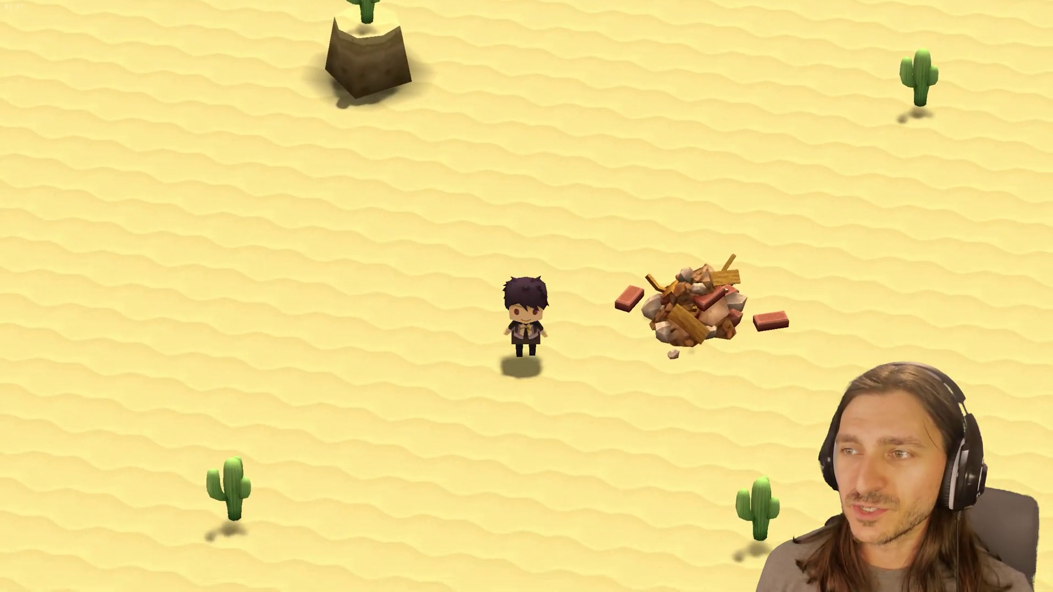
{"action": "key", "text": "Up"}
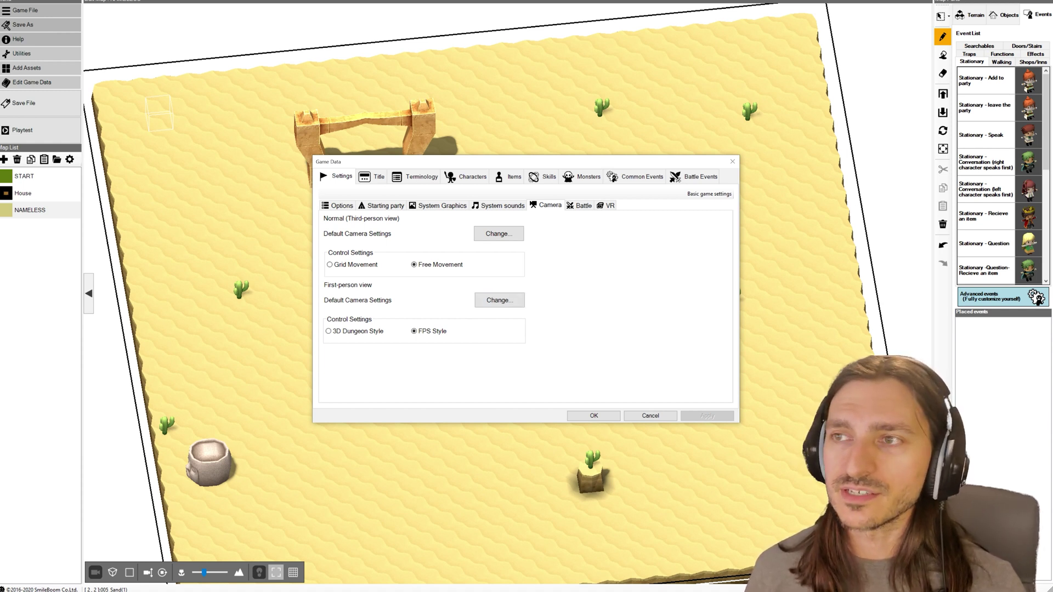
Step: Set the default third-person camera angle to X -7.0 and Y 356.0, zoom it in slightly, and apply the settings
{"action": "left_click", "coordinate": [499, 233]}
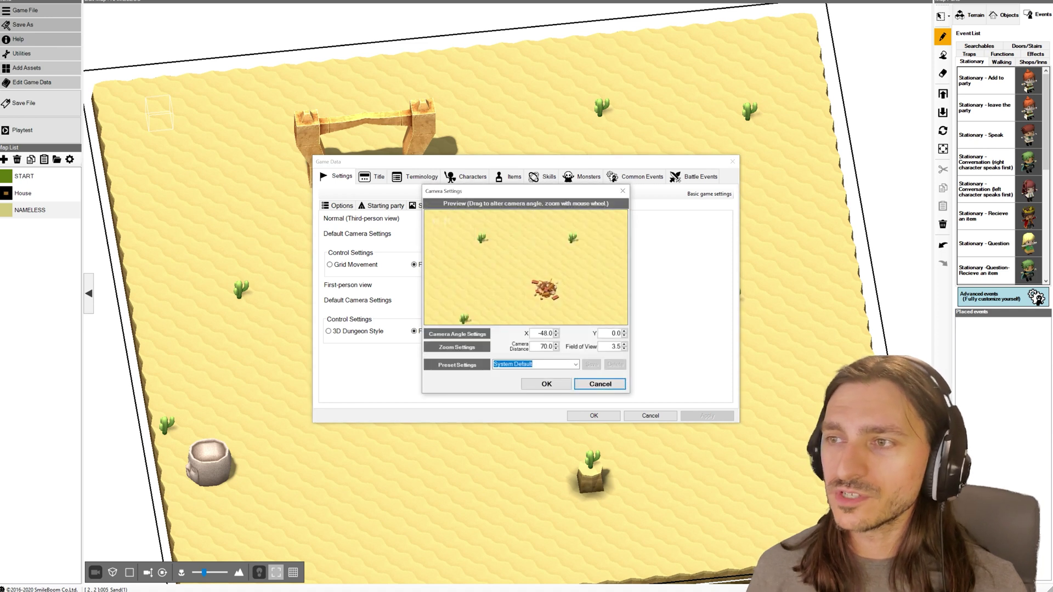
{"action": "left_click_drag", "start_coordinate": [527, 285], "coordinate": [532, 230]}
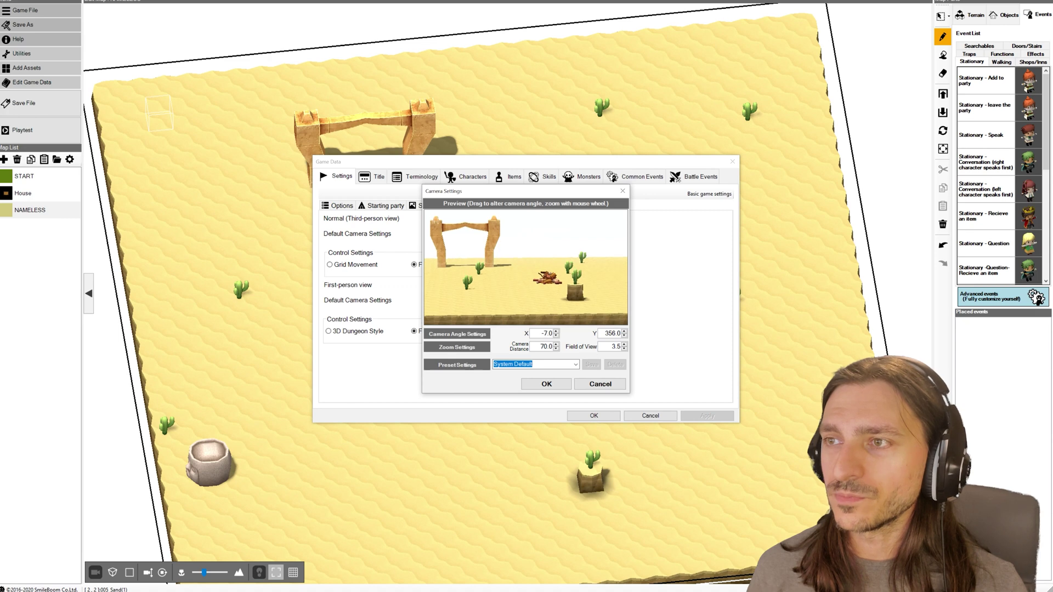
{"action": "scroll", "coordinate": [532, 229], "scroll_direction": "up", "scroll_amount": 1}
{"action": "left_click", "coordinate": [546, 384]}
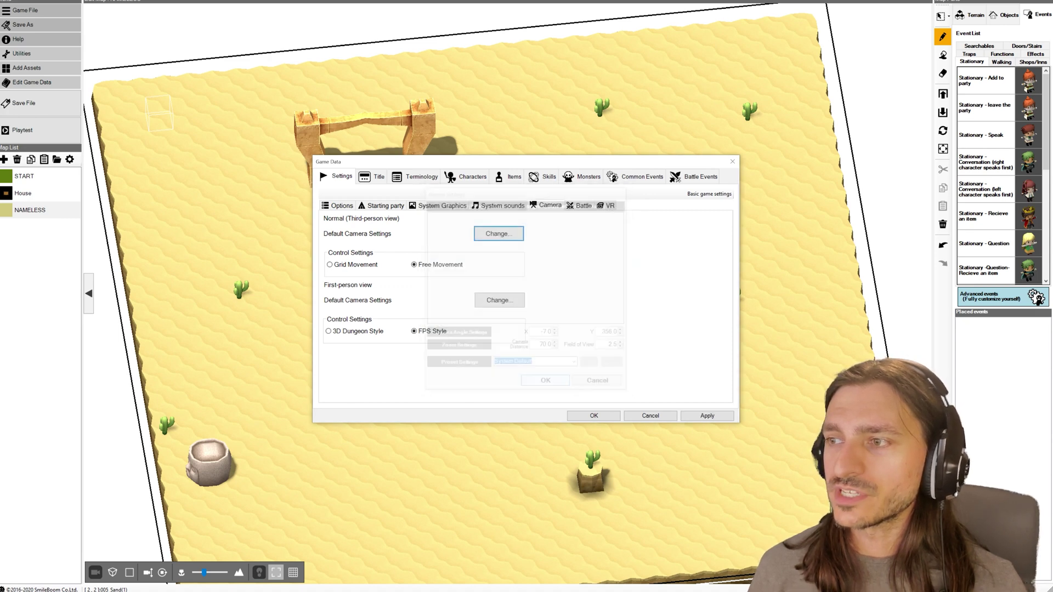
{"action": "left_click", "coordinate": [707, 416]}
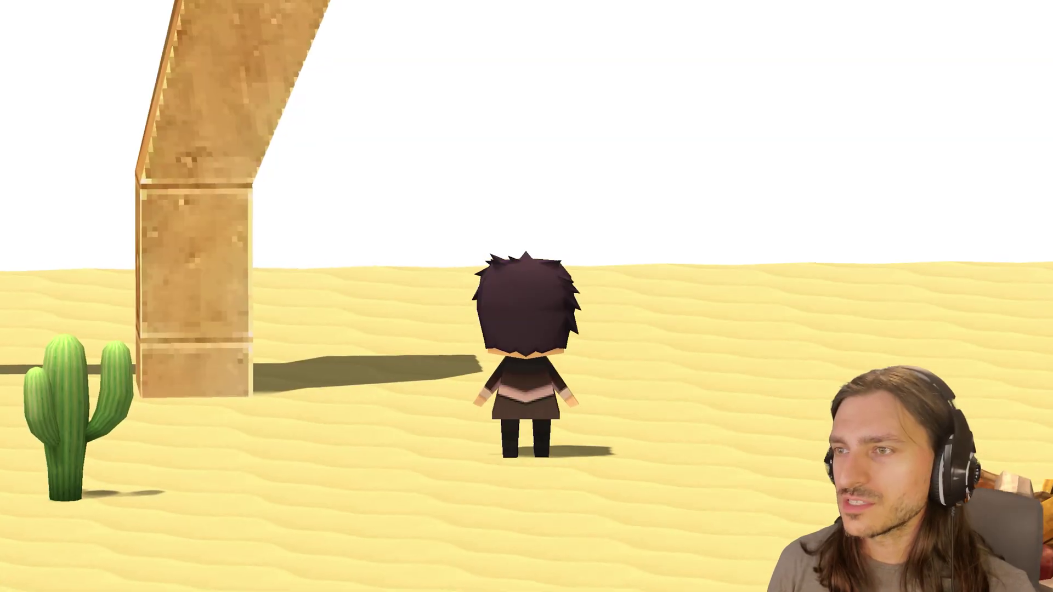
Step: Playtest the map with the low third-person camera, walking forward past the stone arch and turning among the cacti
{"action": "key", "text": "Up"}
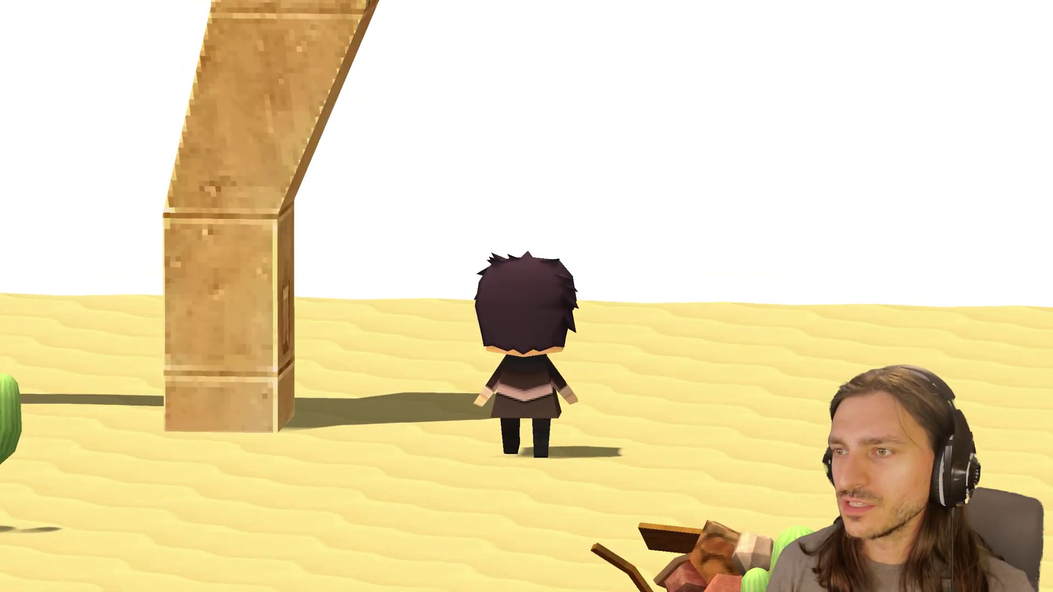
{"action": "key", "text": "Up"}
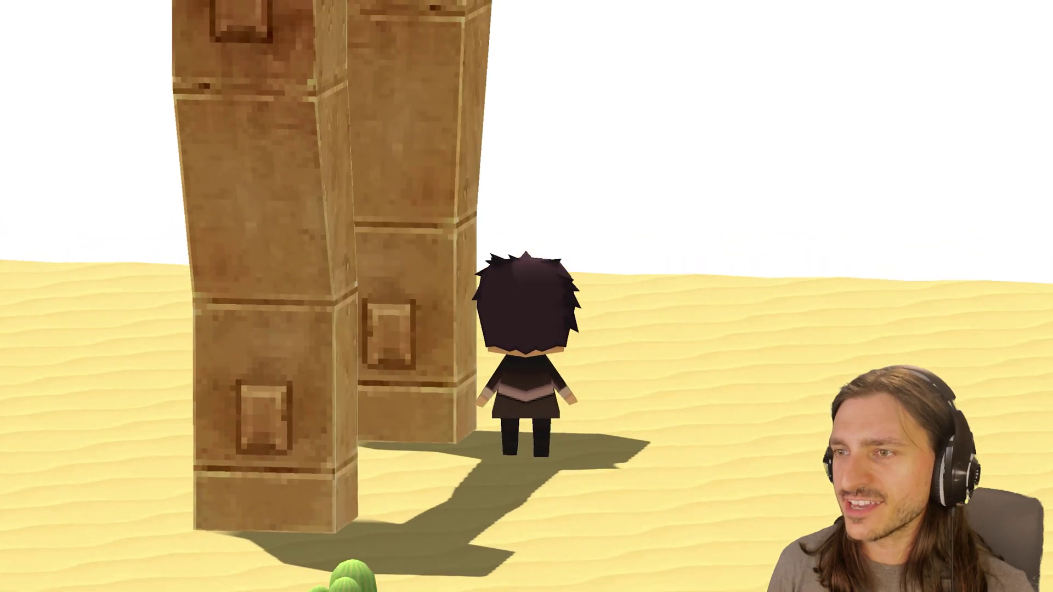
{"action": "key", "text": "w"}
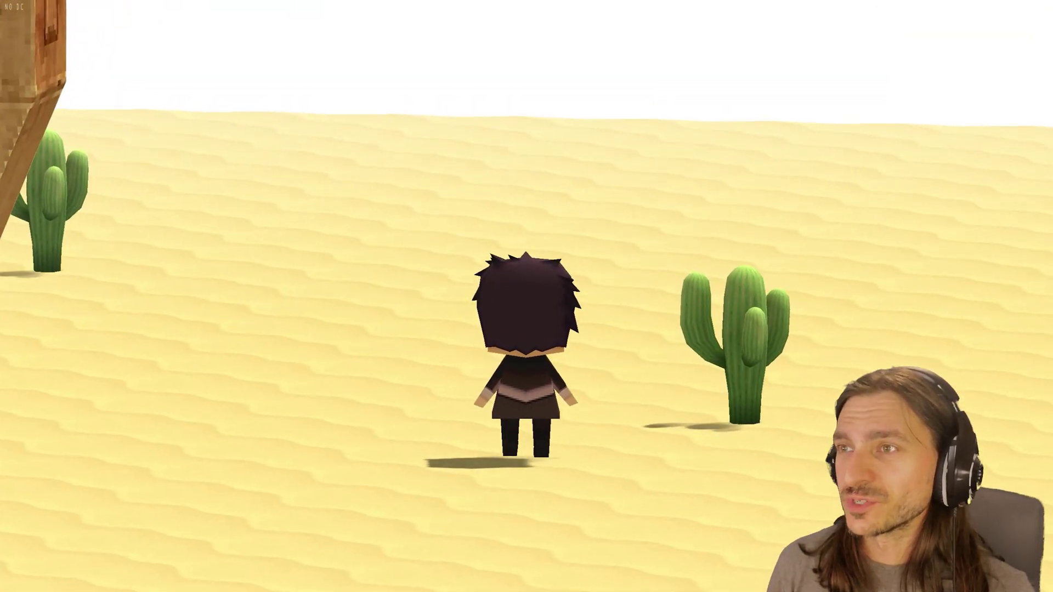
{"action": "key", "text": "Left"}
{"action": "key", "text": "Left"}
{"action": "key", "text": "Up"}
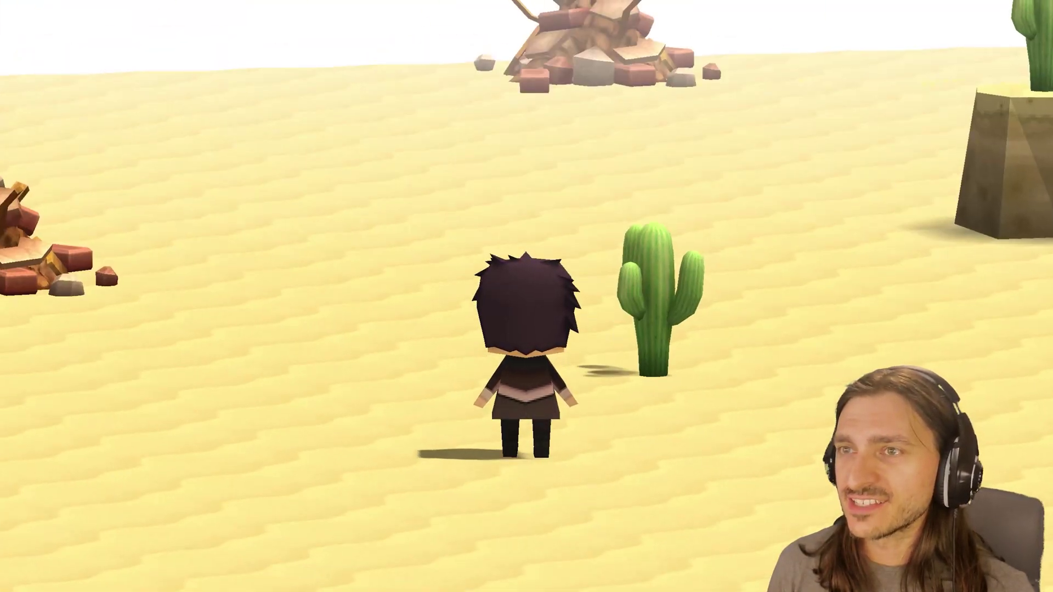